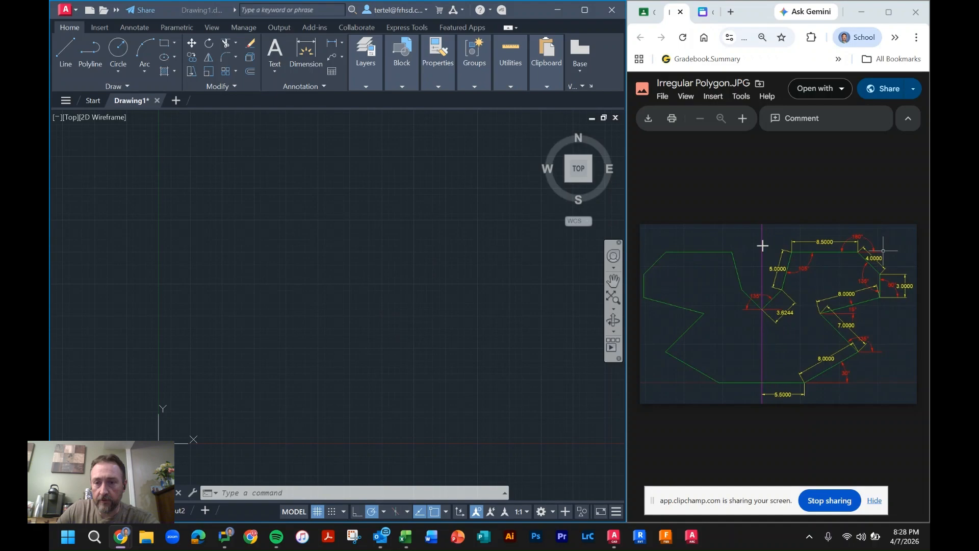
Step: Draw a vertical centre line about 29 units long with the Line tool, upwards from a point just above the X axis
{"action": "left_click", "coordinate": [71, 53]}
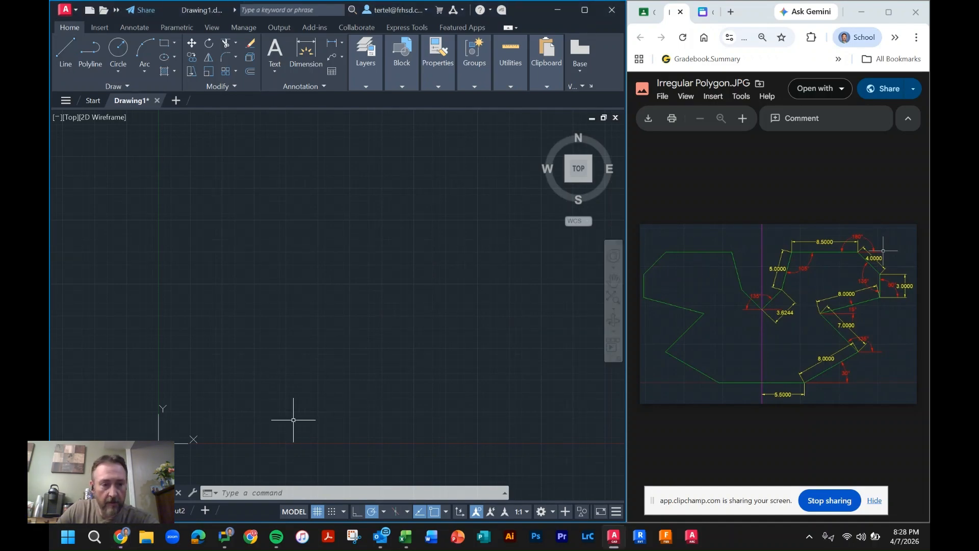
{"action": "left_click", "coordinate": [74, 47]}
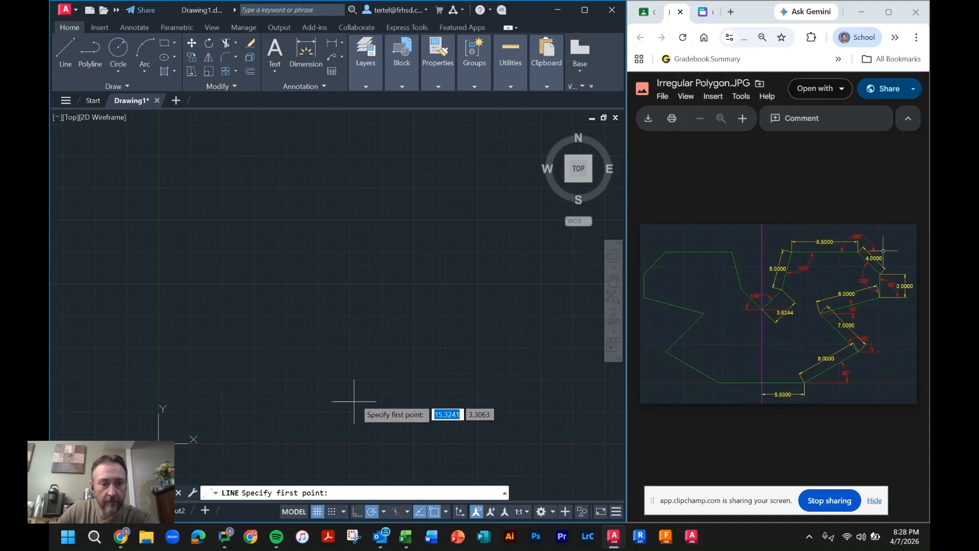
{"action": "left_click", "coordinate": [323, 429]}
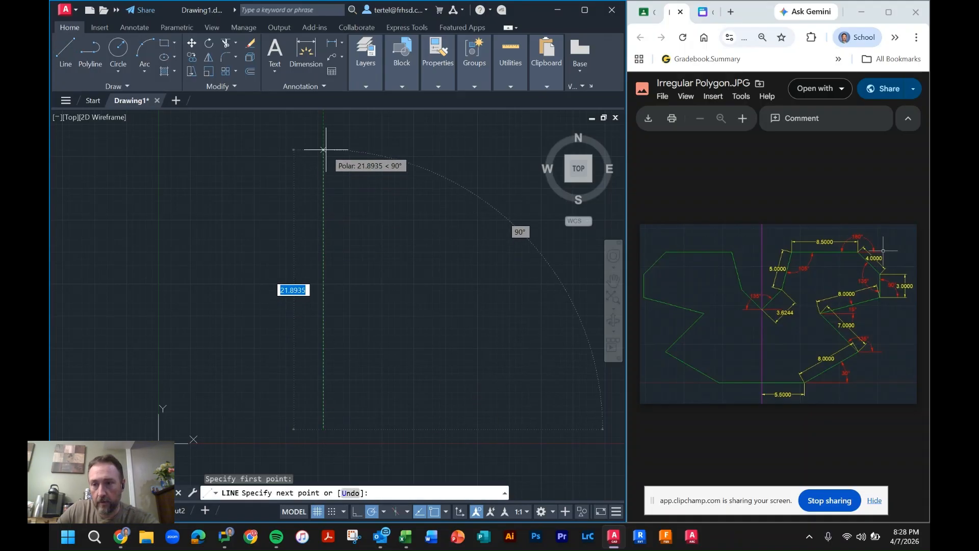
{"action": "middle_click_drag", "start_coordinate": [324, 150], "coordinate": [317, 191]}
{"action": "scroll", "coordinate": [317, 187], "scroll_direction": "down", "scroll_amount": 3}
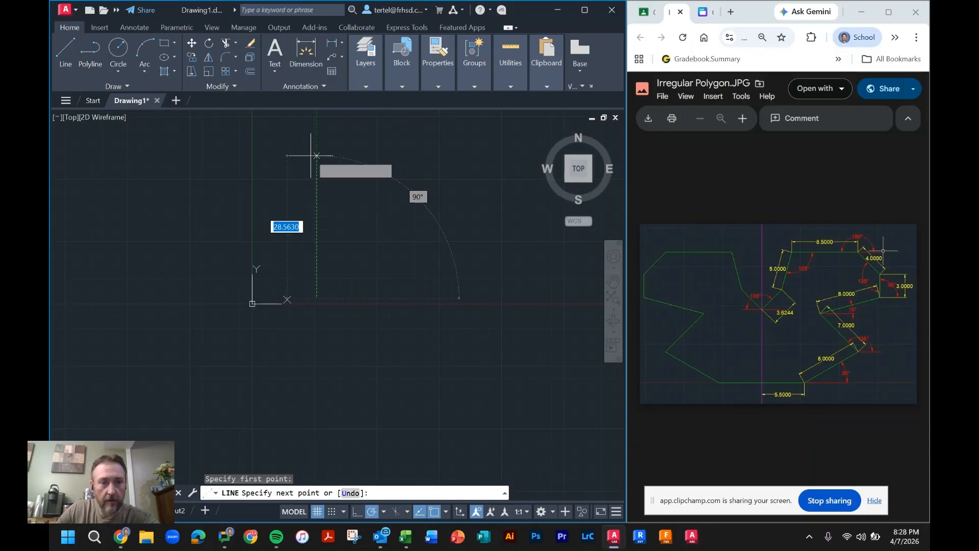
{"action": "left_click", "coordinate": [317, 149]}
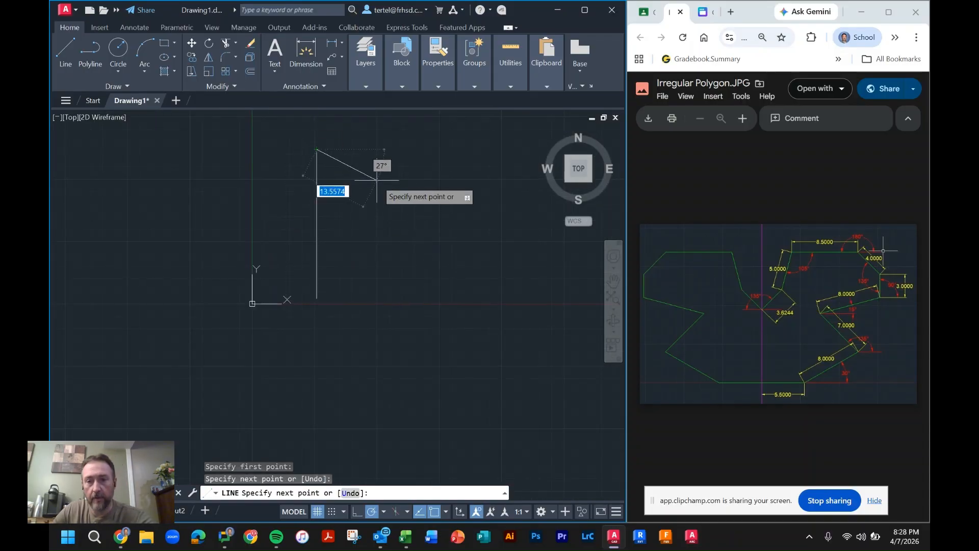
{"action": "key", "text": "Return"}
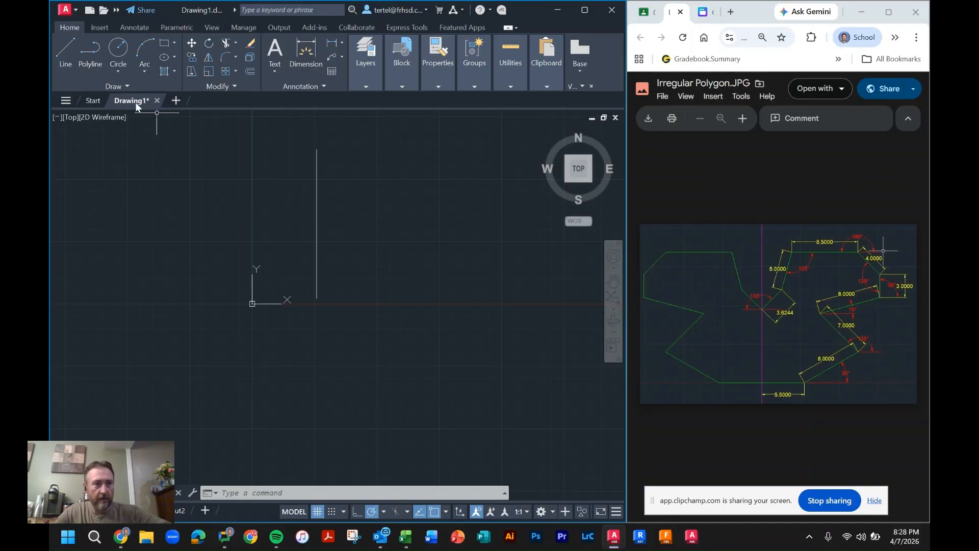
Step: Draw a 5.5-unit horizontal line rightwards from the vertical line's lower end, continuing with an 8-unit line rising at 30°
{"action": "left_click", "coordinate": [66, 52]}
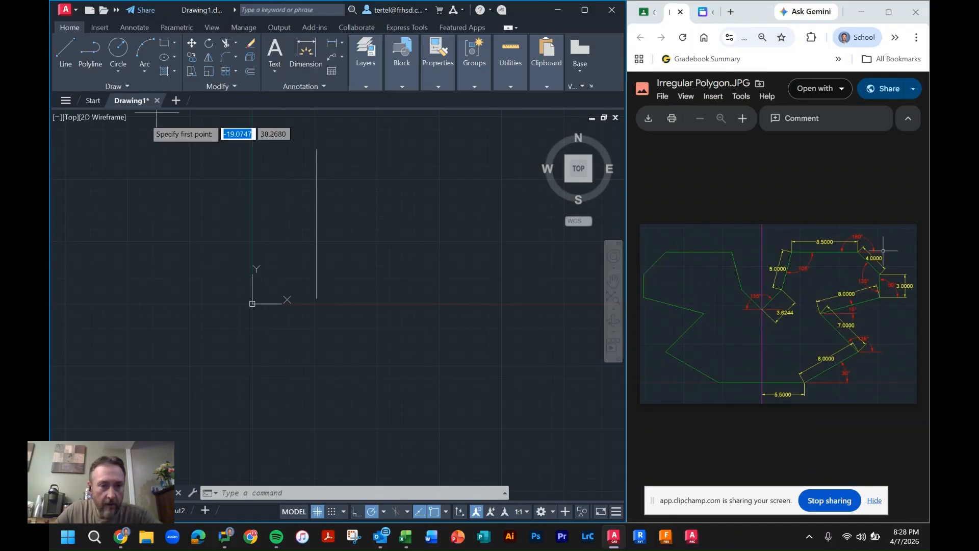
{"action": "left_click", "coordinate": [317, 298]}
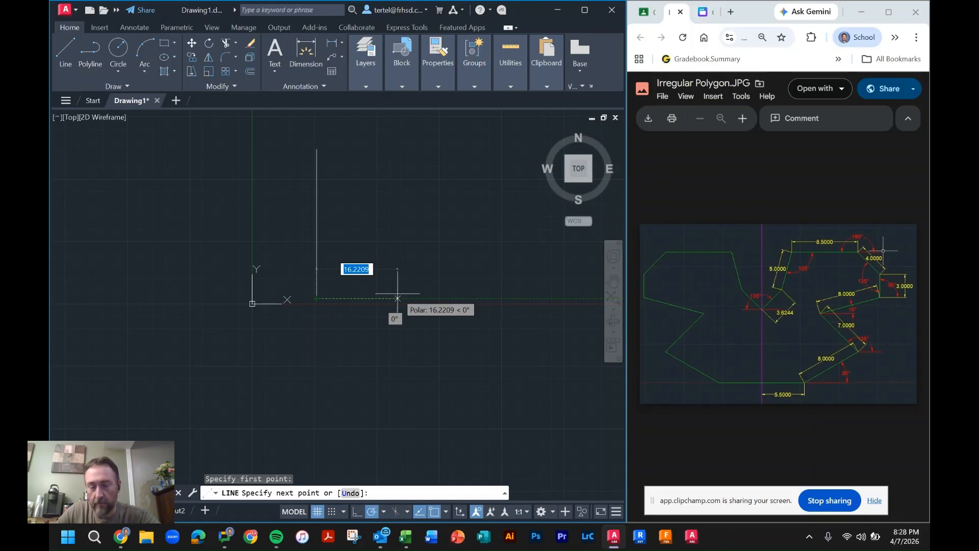
{"action": "type", "text": "5.5"}
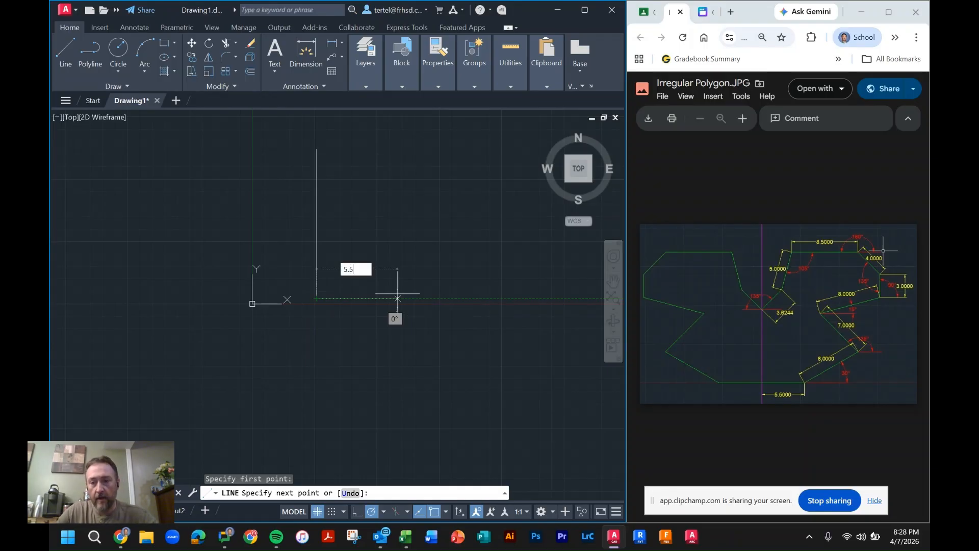
{"action": "key", "text": "Return"}
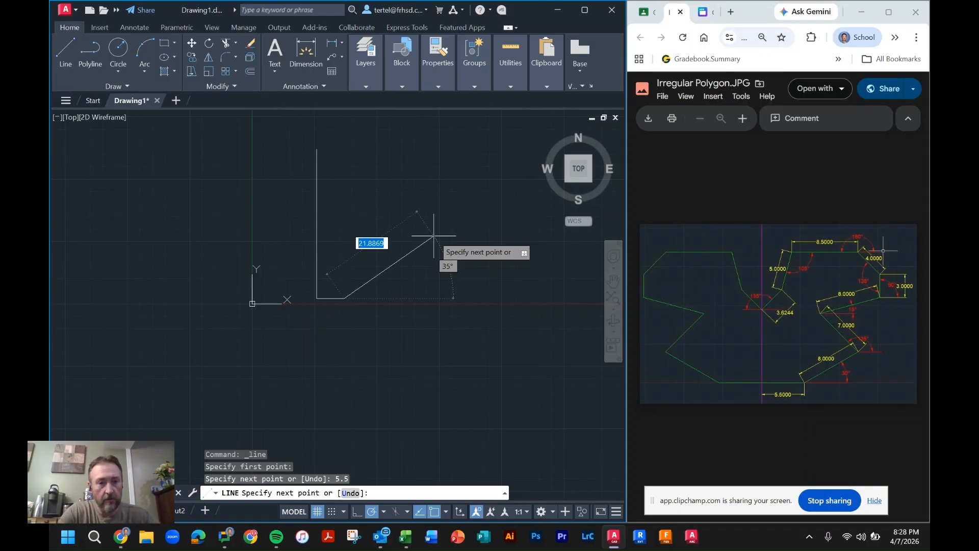
{"action": "type", "text": "8"}
{"action": "key", "text": "Tab"}
{"action": "type", "text": "30"}
{"action": "key", "text": "Return"}
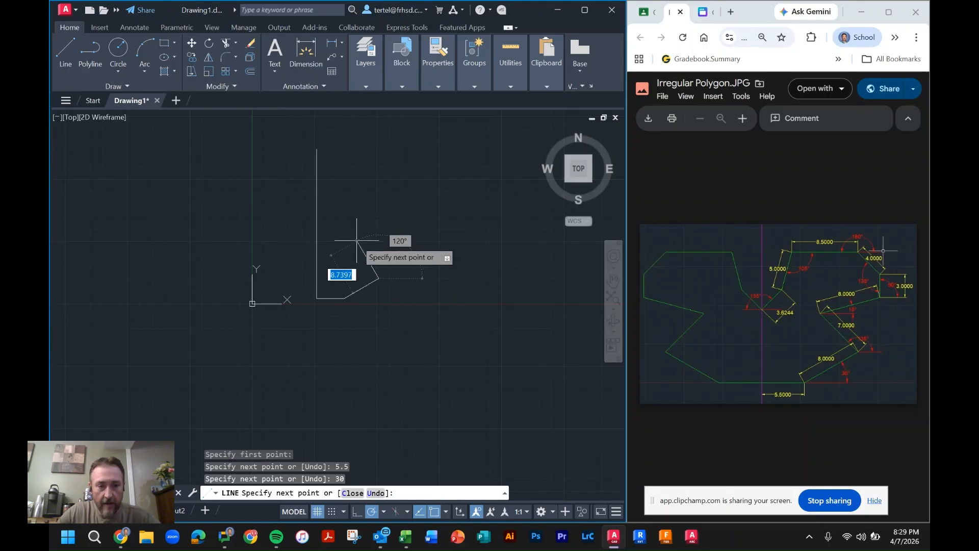
Step: Continue the outline with a 7-unit line at 135° up to the left and an 8-unit line at 15° up to the right
{"action": "scroll", "coordinate": [349, 250], "scroll_direction": "up", "scroll_amount": 4}
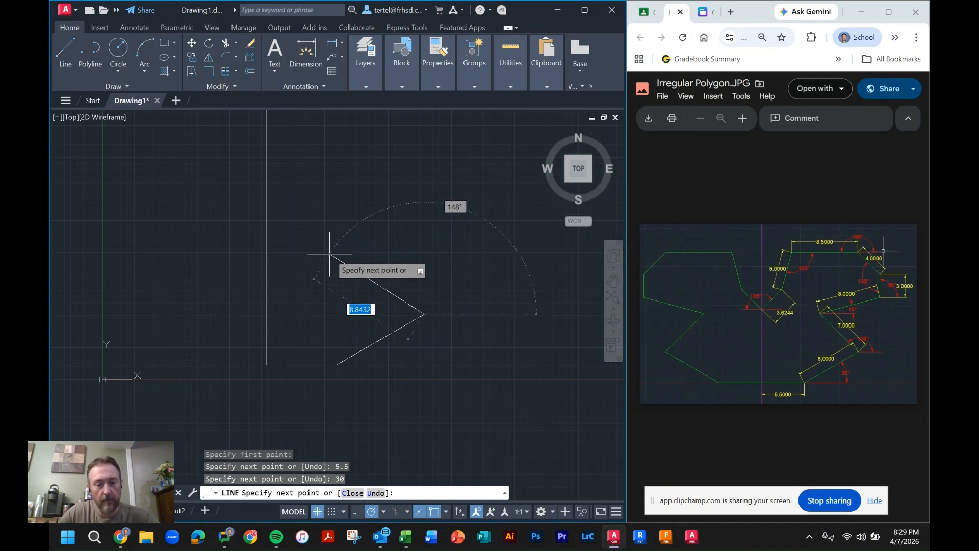
{"action": "type", "text": "7"}
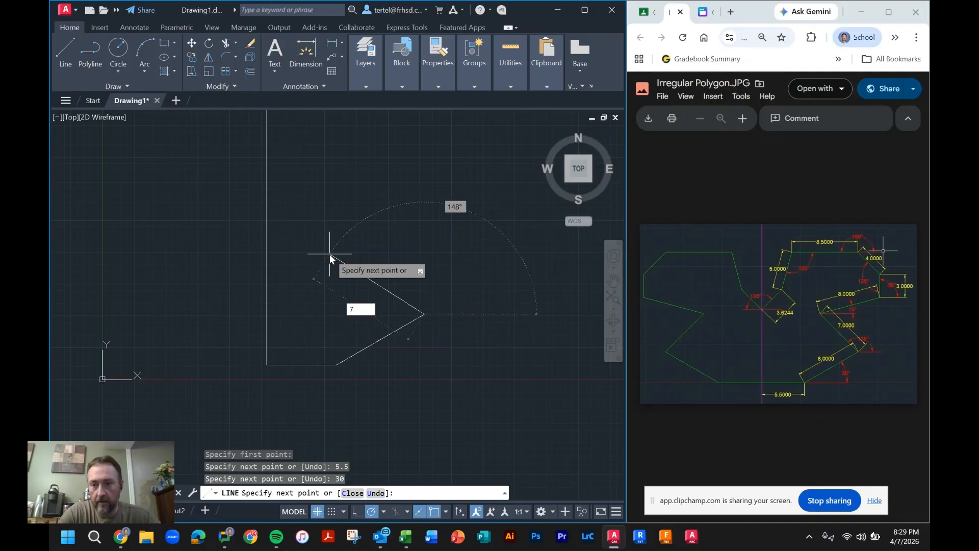
{"action": "key", "text": "Tab"}
{"action": "type", "text": "135"}
{"action": "key", "text": "Return"}
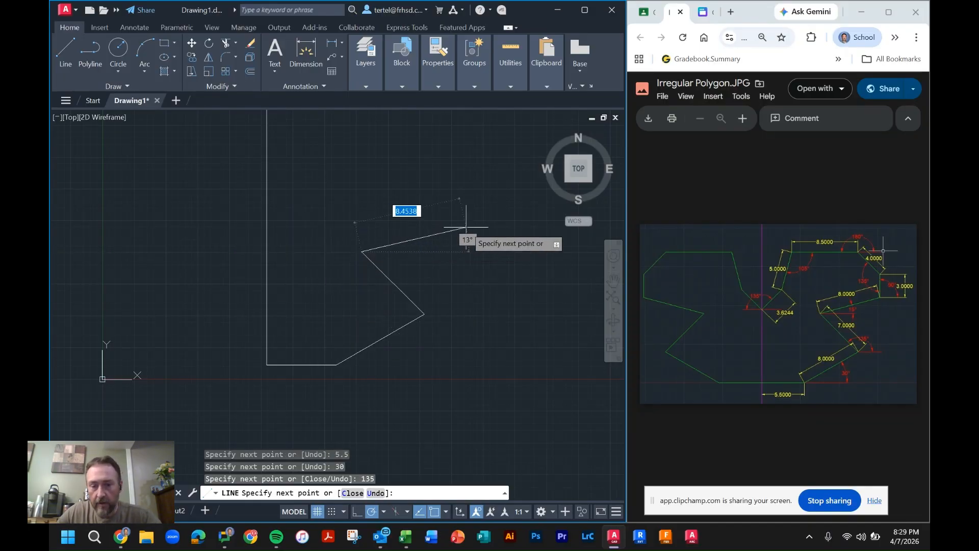
{"action": "type", "text": "8"}
{"action": "key", "text": "Tab"}
{"action": "type", "text": "15"}
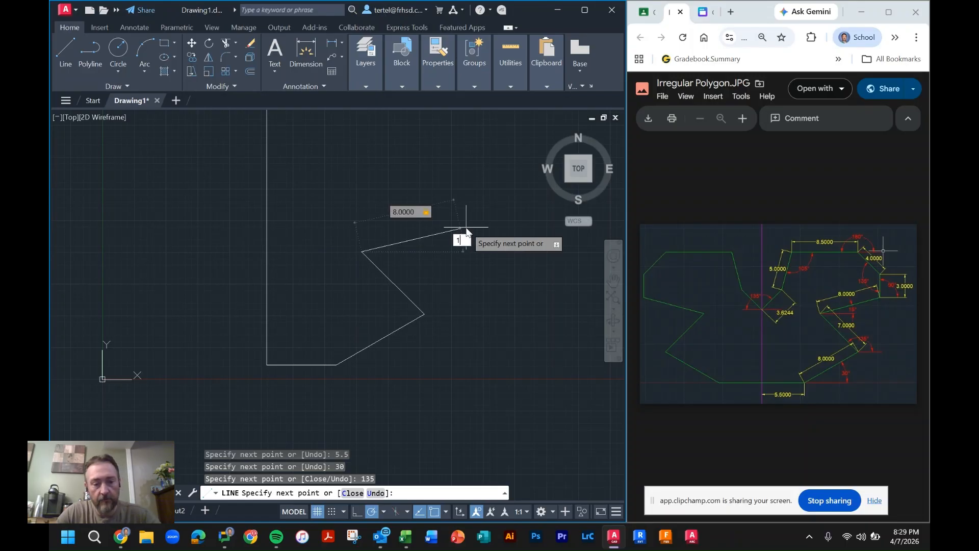
{"action": "key", "text": "Return"}
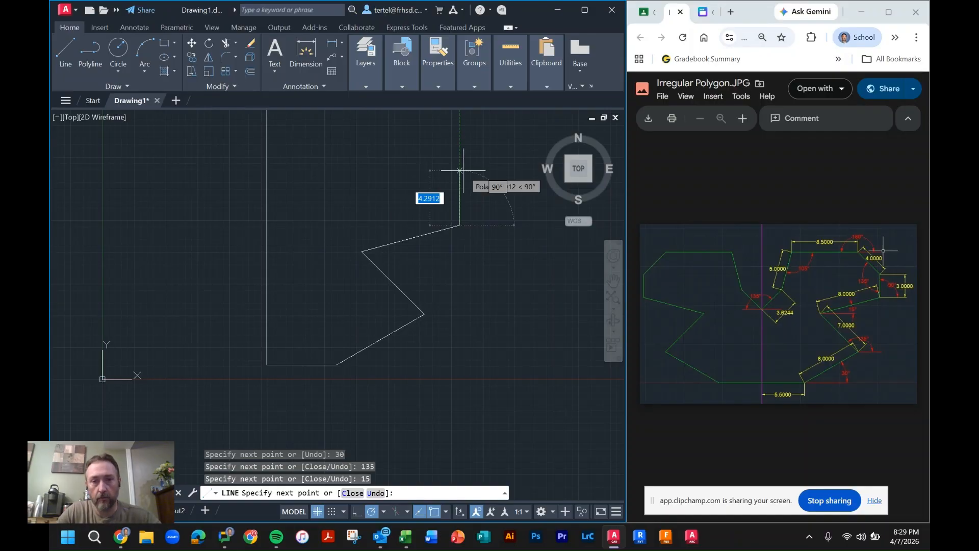
Step: Continue the outline with a 3-unit line straight up and a 4-unit line at 135° up to the left
{"action": "type", "text": "3"}
{"action": "key", "text": "Return"}
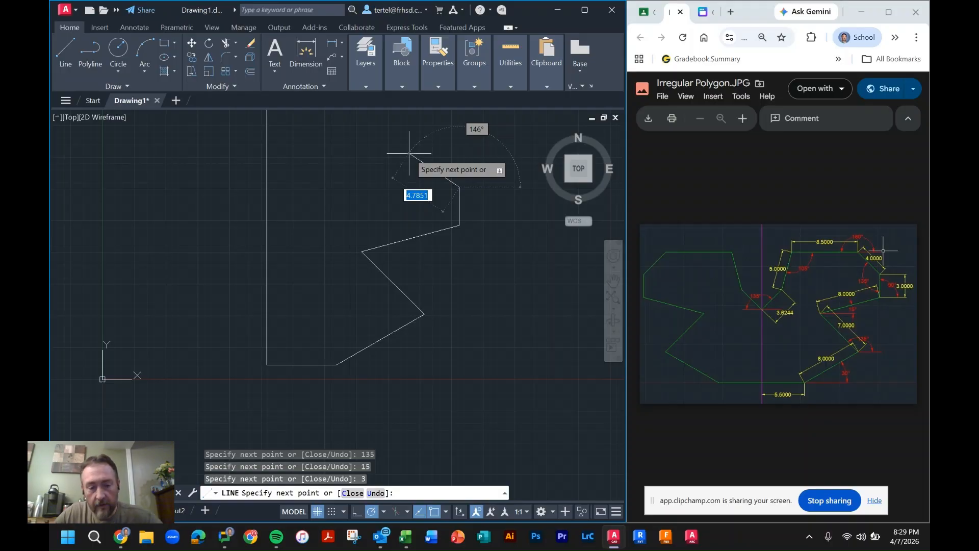
{"action": "type", "text": "4"}
{"action": "key", "text": "Tab"}
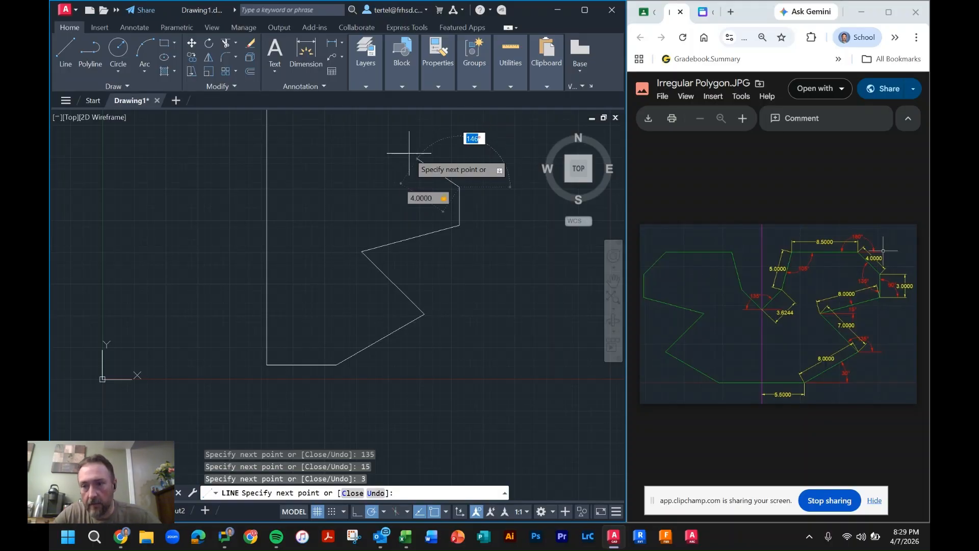
{"action": "type", "text": "135"}
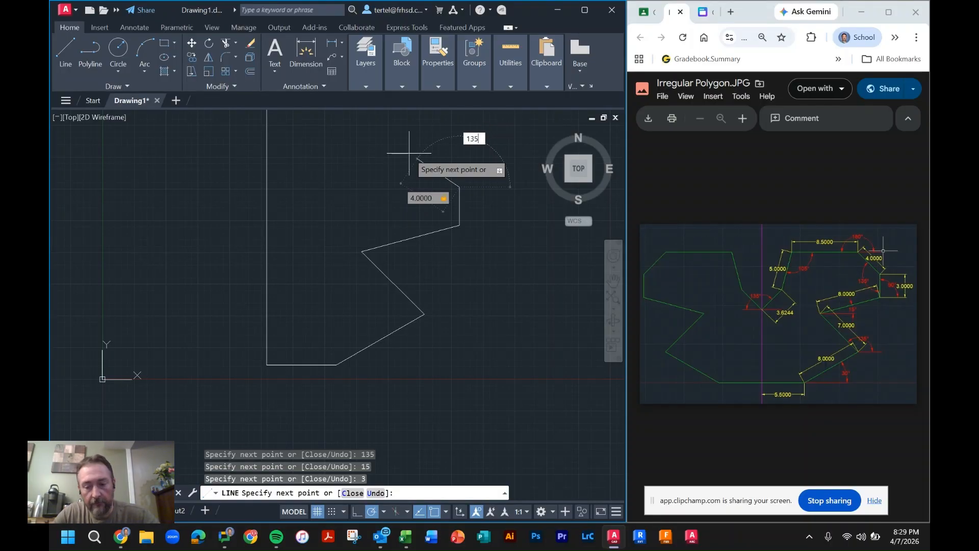
{"action": "key", "text": "Return"}
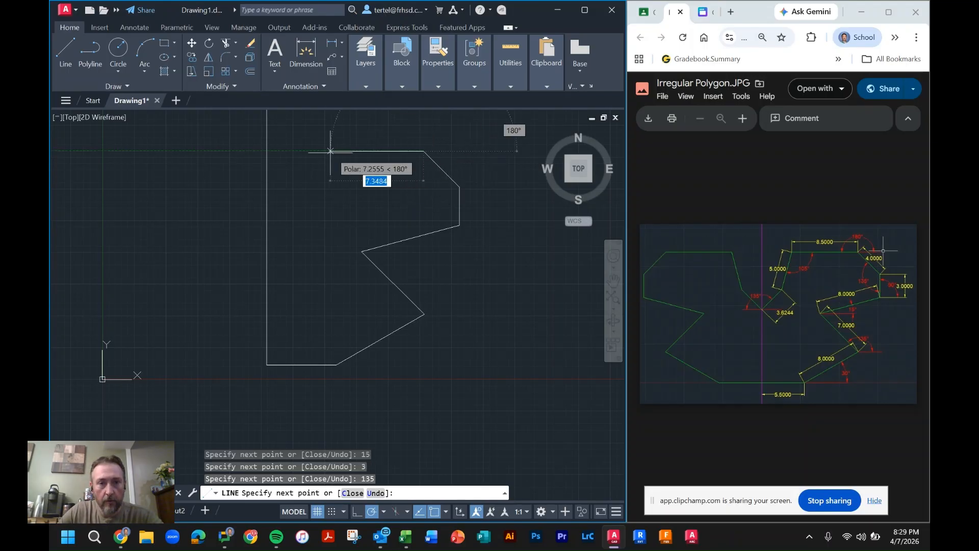
Step: Continue the outline with an 8.5-unit horizontal line leftwards and a 5-unit line sloping down to the left at 105°
{"action": "type", "text": "8"}
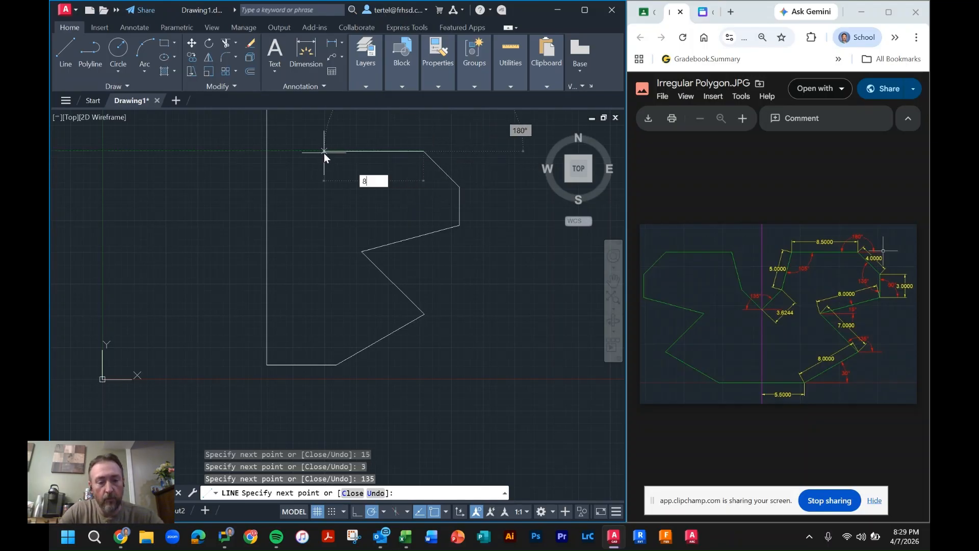
{"action": "type", "text": ".5"}
{"action": "key", "text": "Return"}
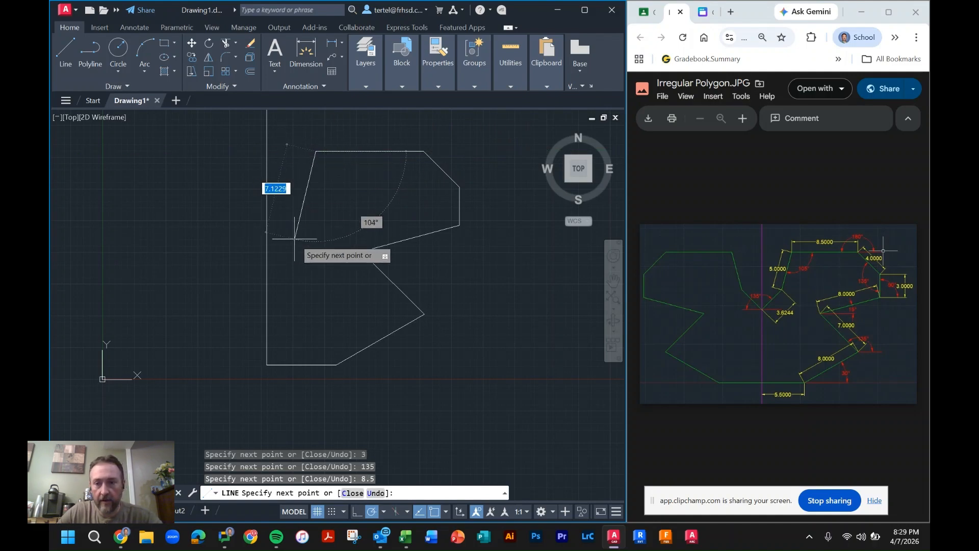
{"action": "type", "text": "5"}
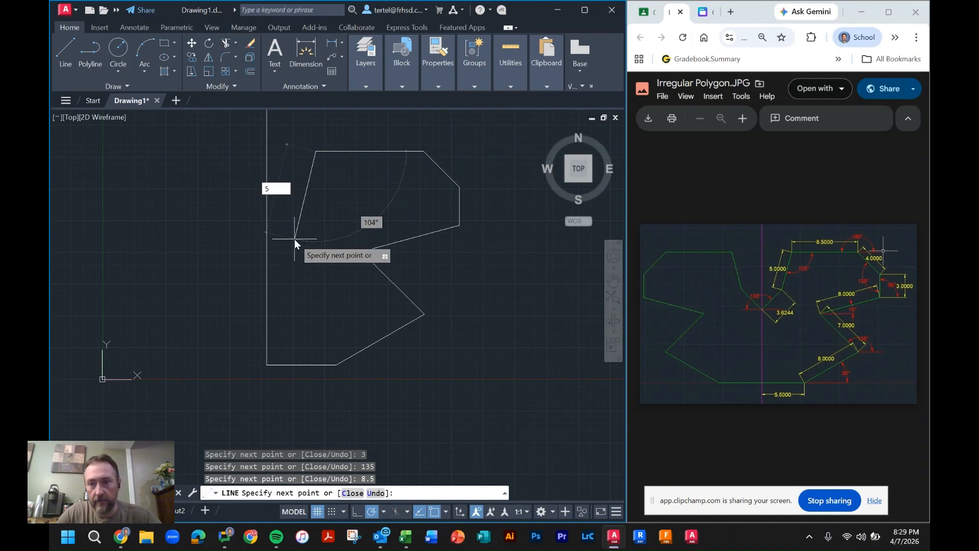
{"action": "key", "text": "Tab"}
{"action": "type", "text": "10"}
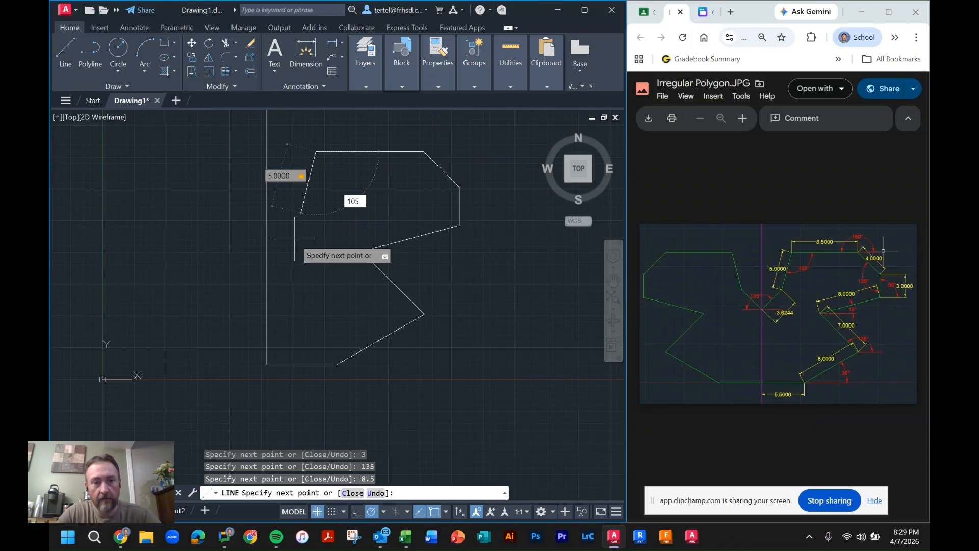
{"action": "type", "text": "5"}
{"action": "key", "text": "Return"}
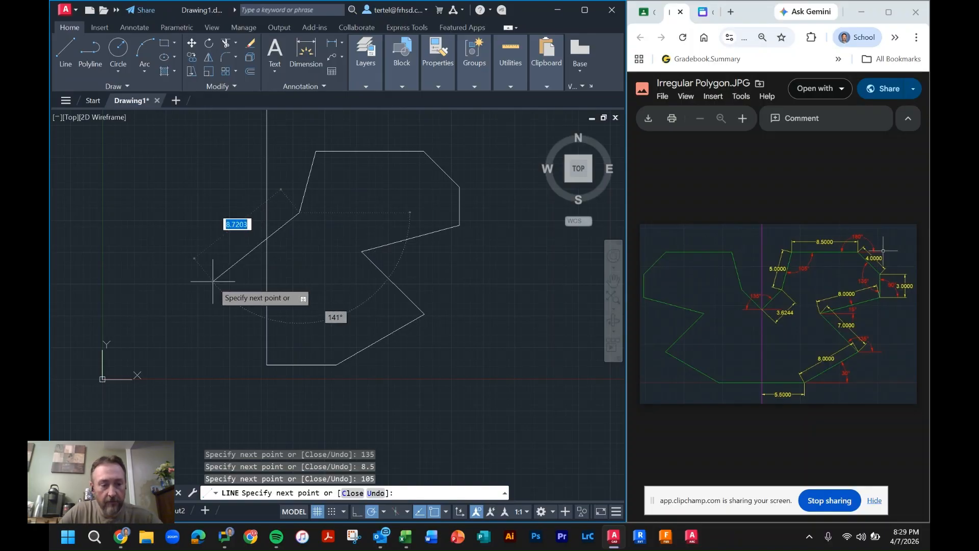
Step: Finish the outline with a line about 8.7 units long at 135° down to the left, crossing the vertical centre line
{"action": "key", "text": "Tab"}
{"action": "type", "text": "13"}
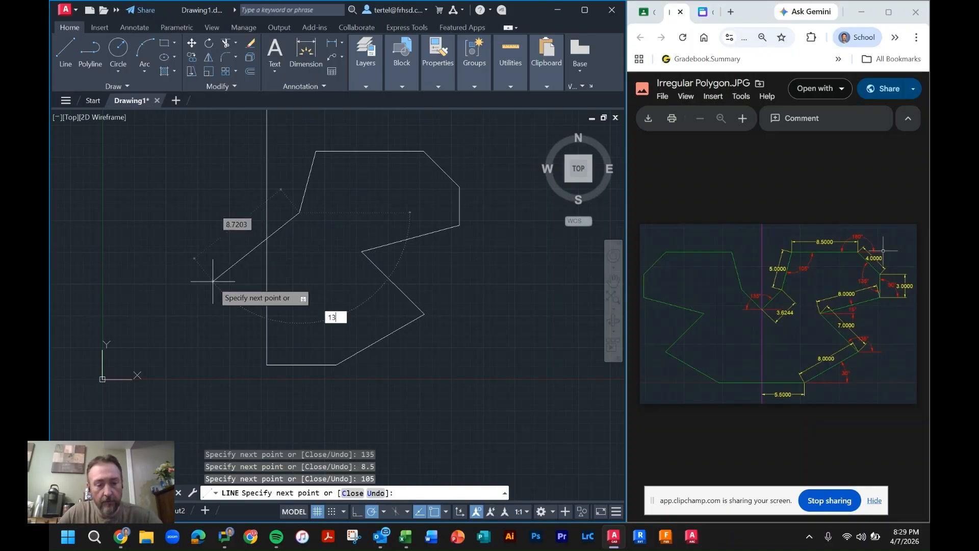
{"action": "type", "text": "5"}
{"action": "key", "text": "Return"}
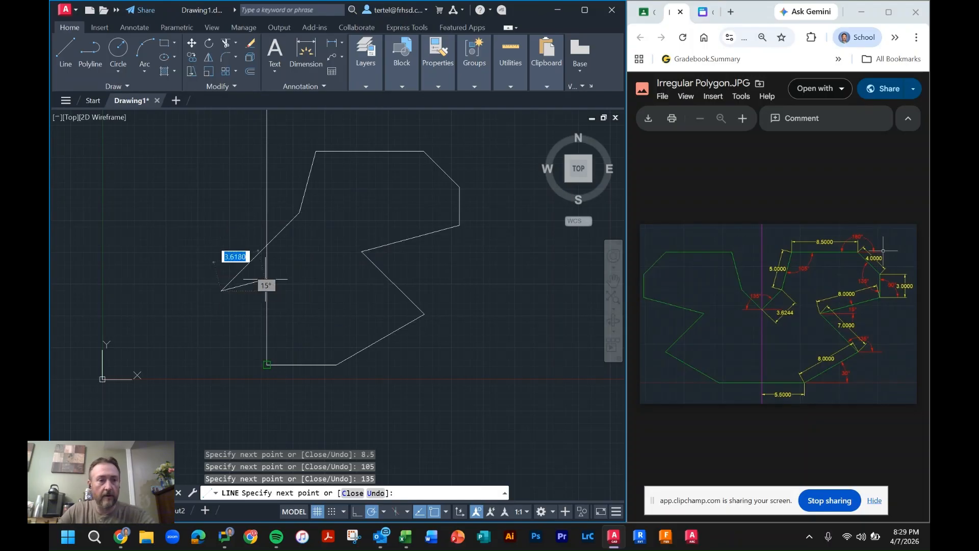
{"action": "key", "text": "Return"}
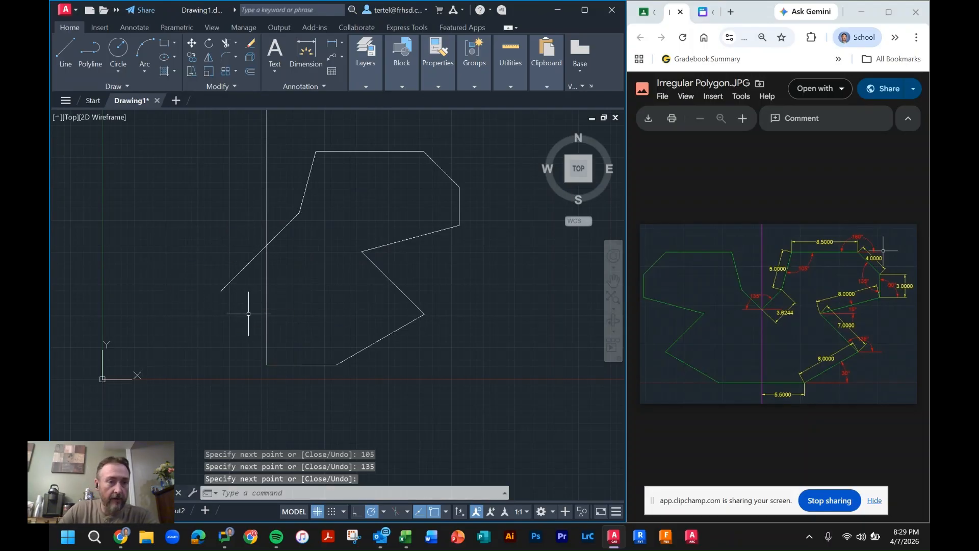
Step: Trim the part of the last sloping line beyond the vertical centre line, and delete the centre line
{"action": "left_click", "coordinate": [225, 43]}
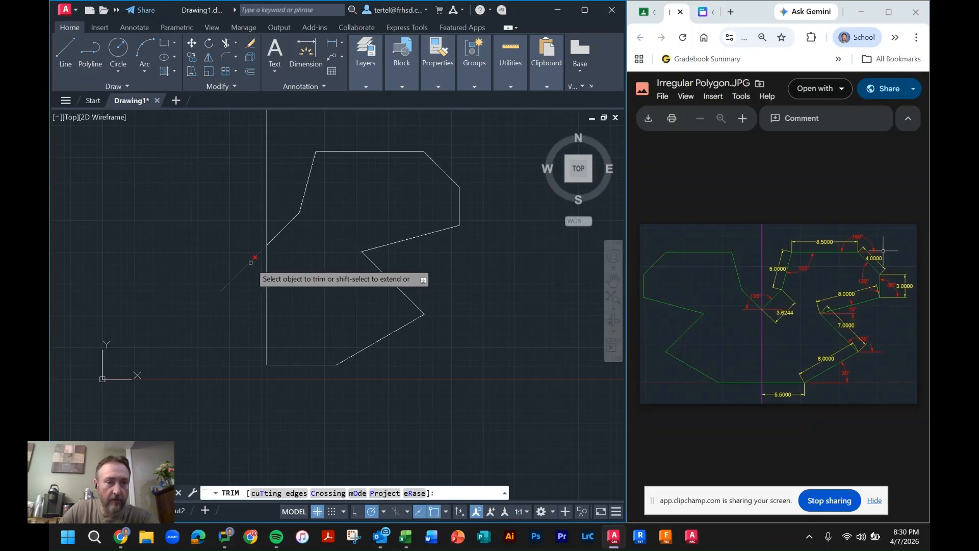
{"action": "left_click", "coordinate": [250, 262]}
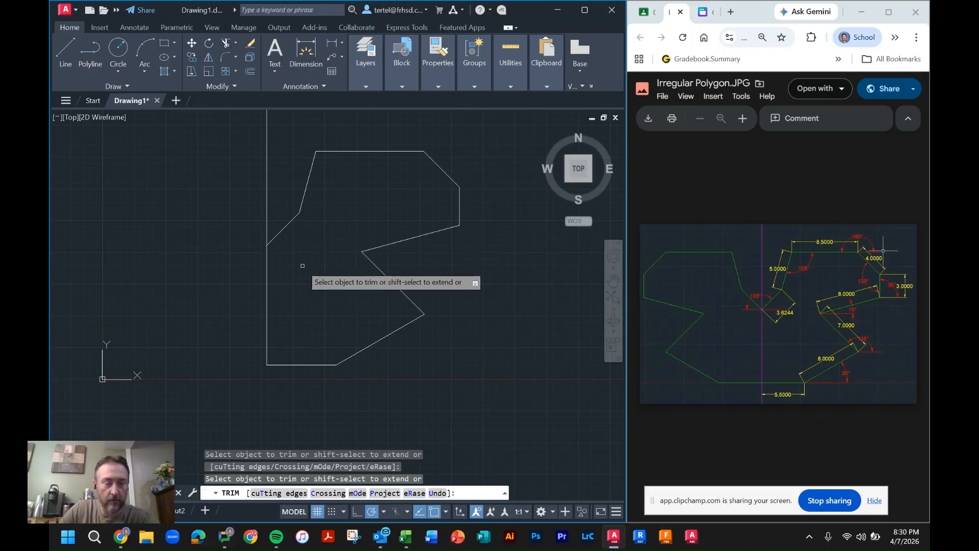
{"action": "key", "text": "Escape"}
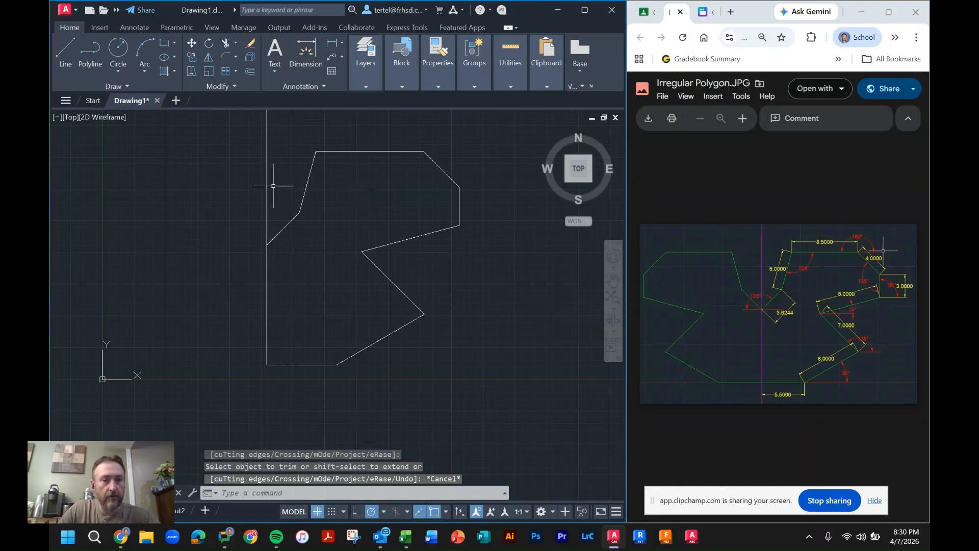
{"action": "left_click", "coordinate": [266, 188]}
{"action": "key", "text": "Delete"}
Step: Mirror all nine lines of the right half about the vertical line through its two open ends, keeping the source objects
{"action": "scroll", "coordinate": [328, 280], "scroll_direction": "down", "scroll_amount": 2}
{"action": "middle_click_drag", "start_coordinate": [329, 280], "coordinate": [377, 284]}
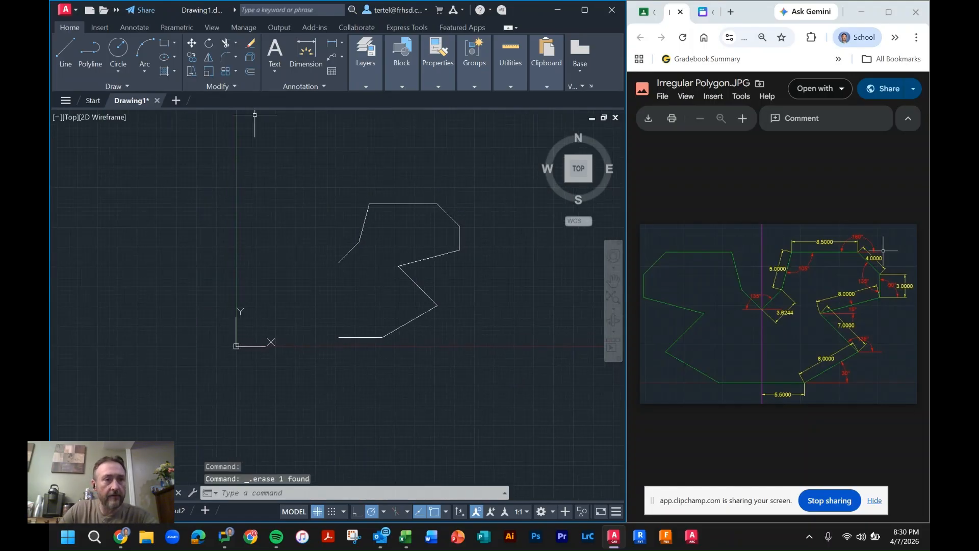
{"action": "left_click", "coordinate": [208, 60]}
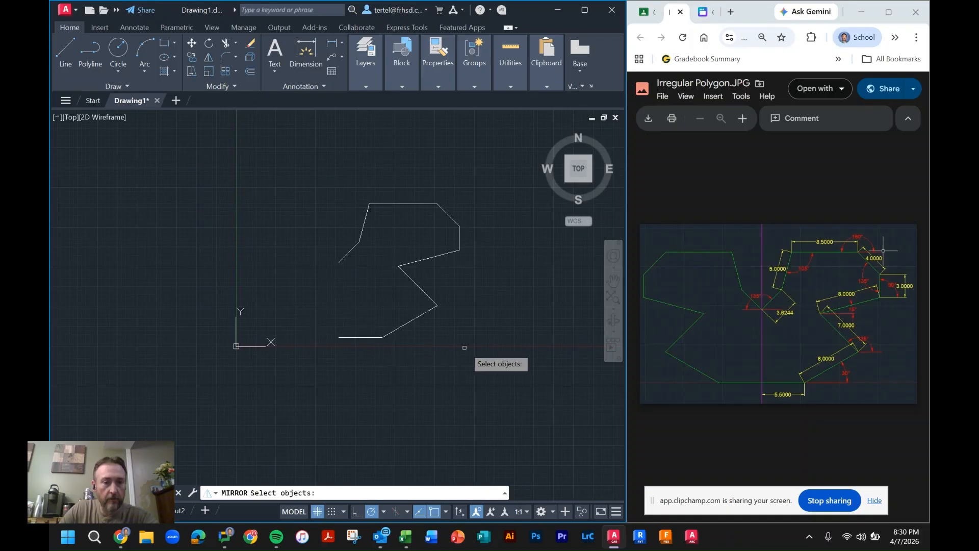
{"action": "left_click", "coordinate": [500, 362]}
{"action": "left_click", "coordinate": [325, 219]}
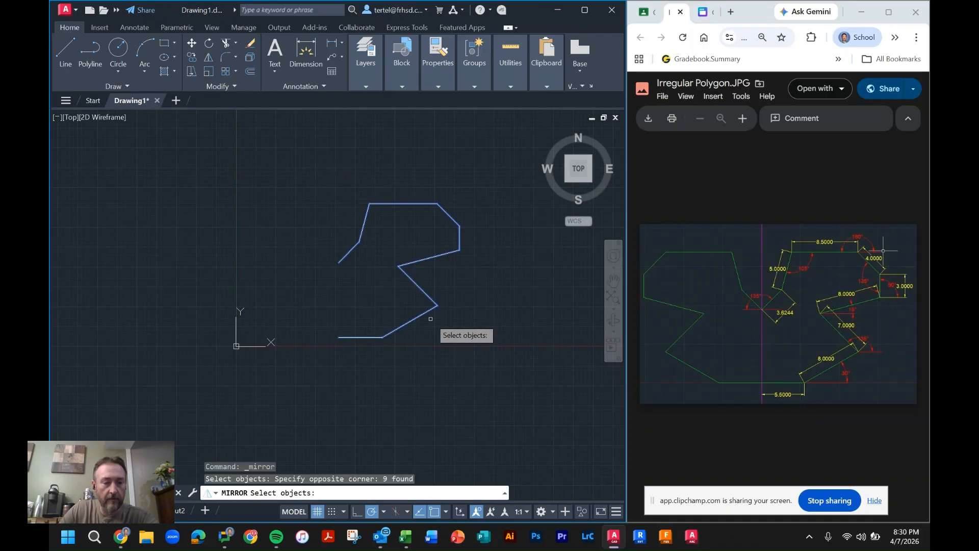
{"action": "key", "text": "Return"}
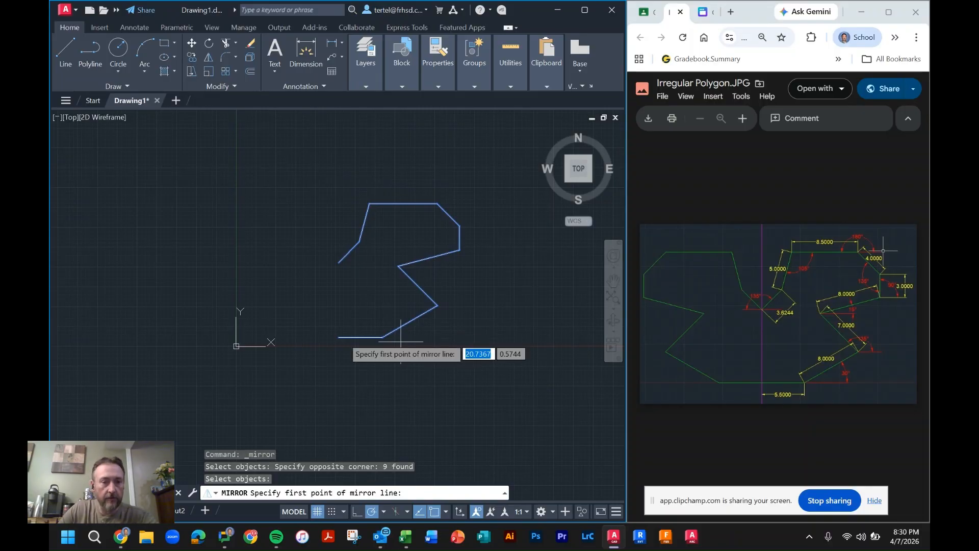
{"action": "left_click", "coordinate": [338, 337]}
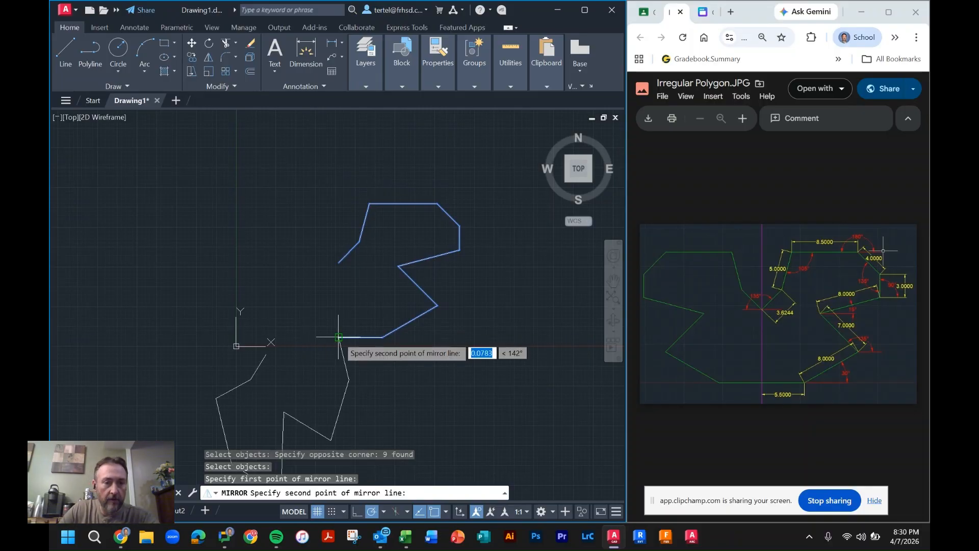
{"action": "left_click", "coordinate": [338, 263]}
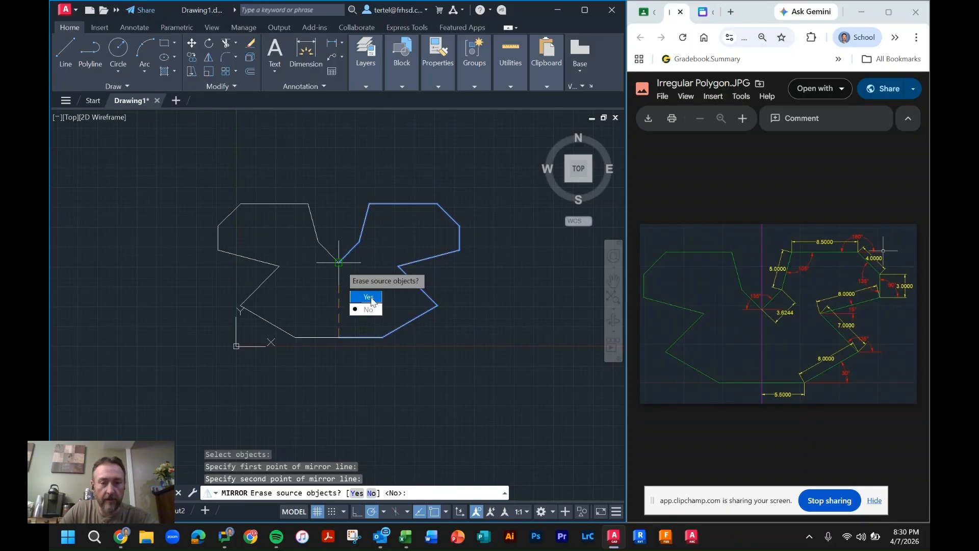
{"action": "left_click", "coordinate": [368, 309]}
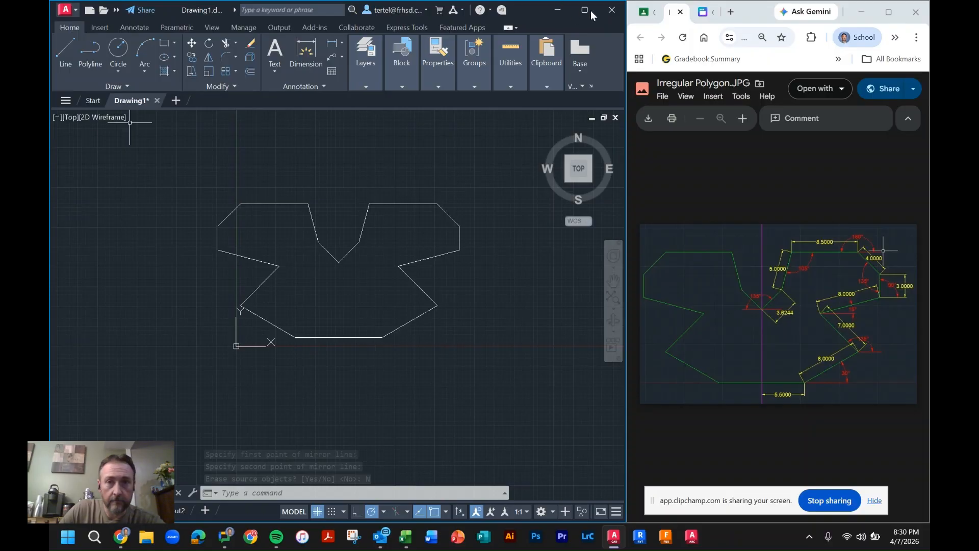
{"action": "left_click", "coordinate": [74, 11]}
{"action": "key", "text": "Escape"}
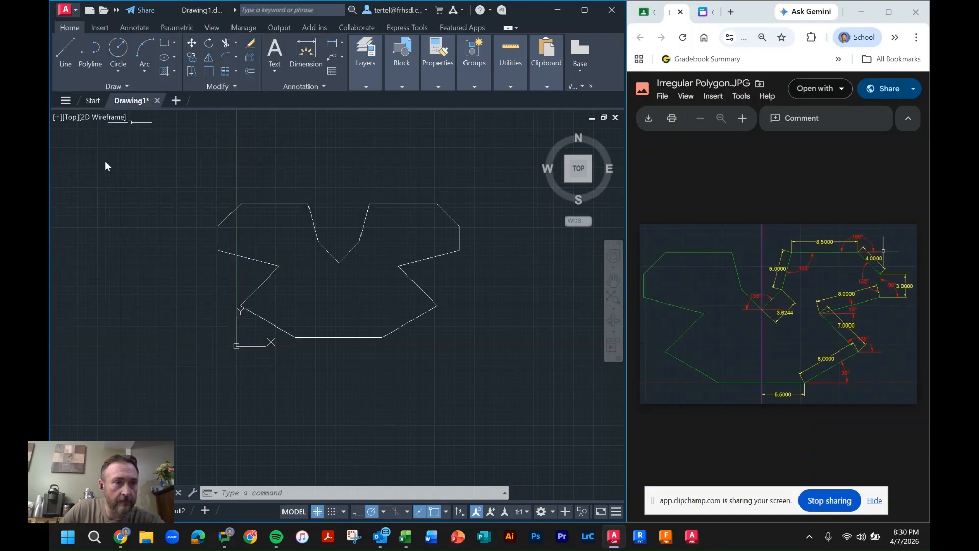
{"action": "double_click", "coordinate": [76, 10]}
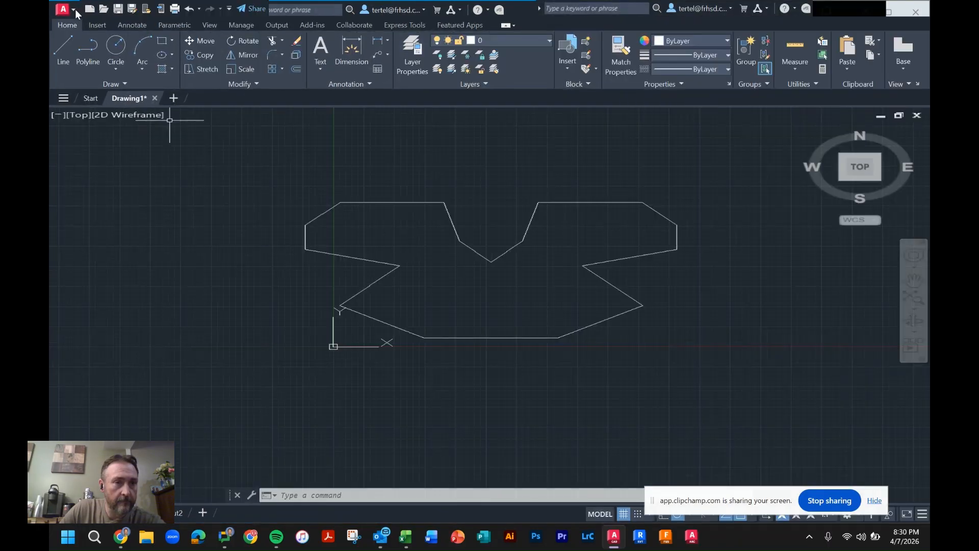
{"action": "double_click", "coordinate": [70, 11]}
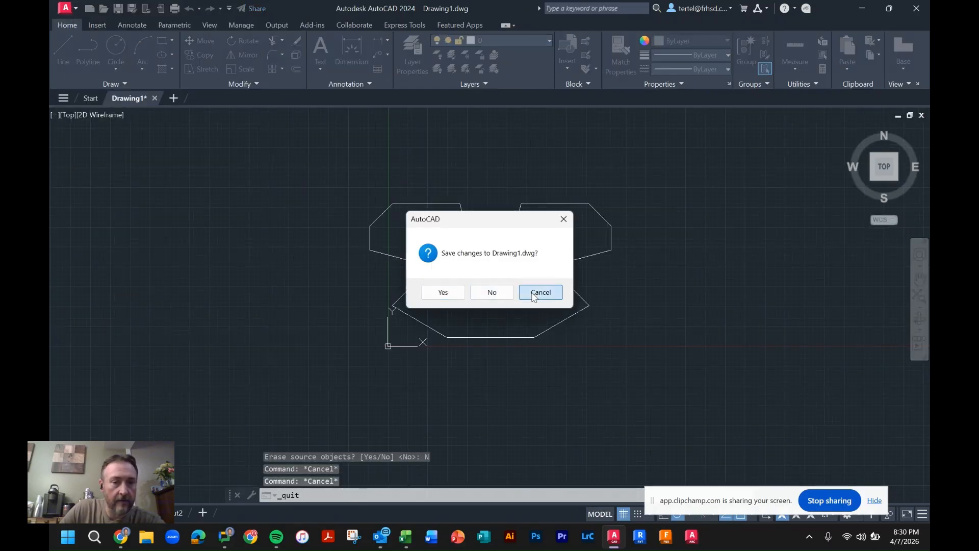
{"action": "left_click", "coordinate": [540, 292]}
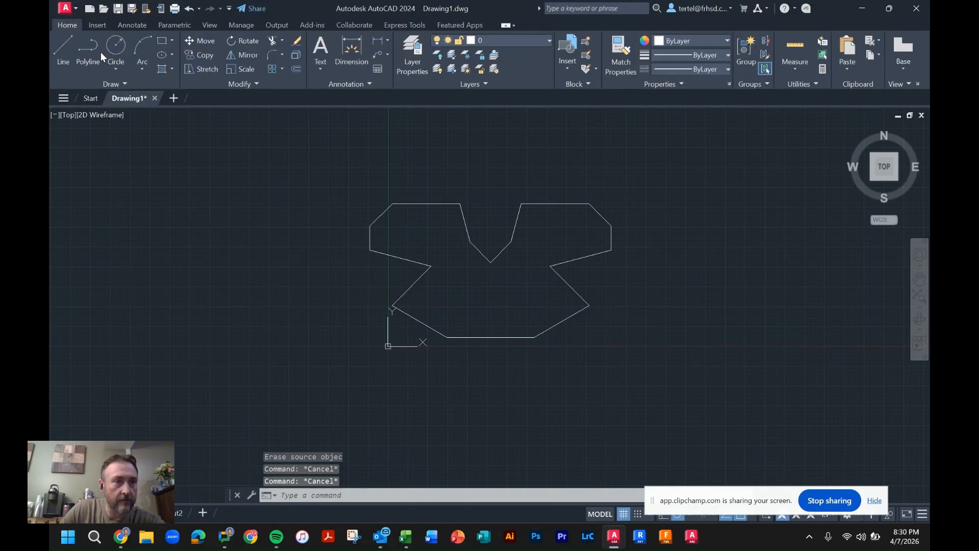
Step: Start saving a copy of the drawing, choosing AutoCAD 2007/LT2007 DXF (*.dxf) as the file type
{"action": "left_click", "coordinate": [66, 8]}
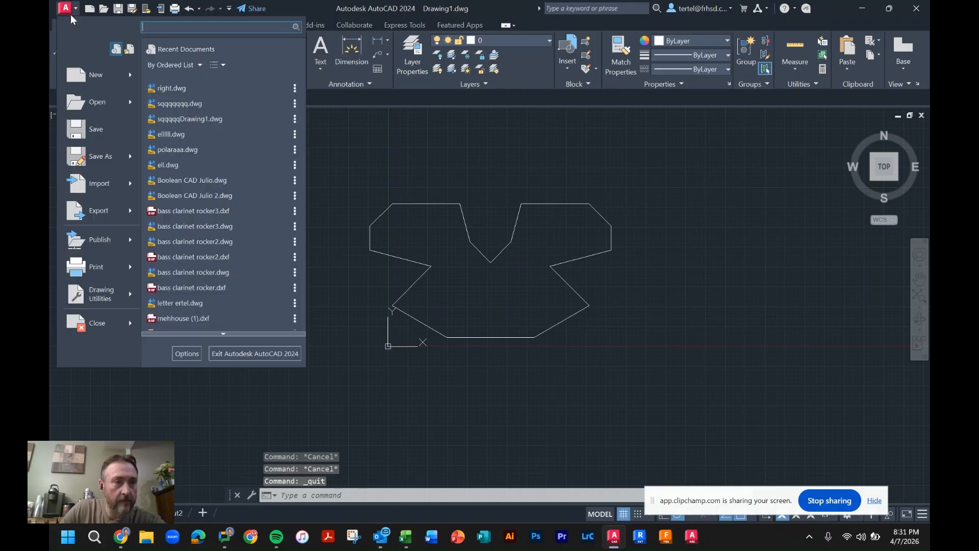
{"action": "left_click", "coordinate": [101, 156]}
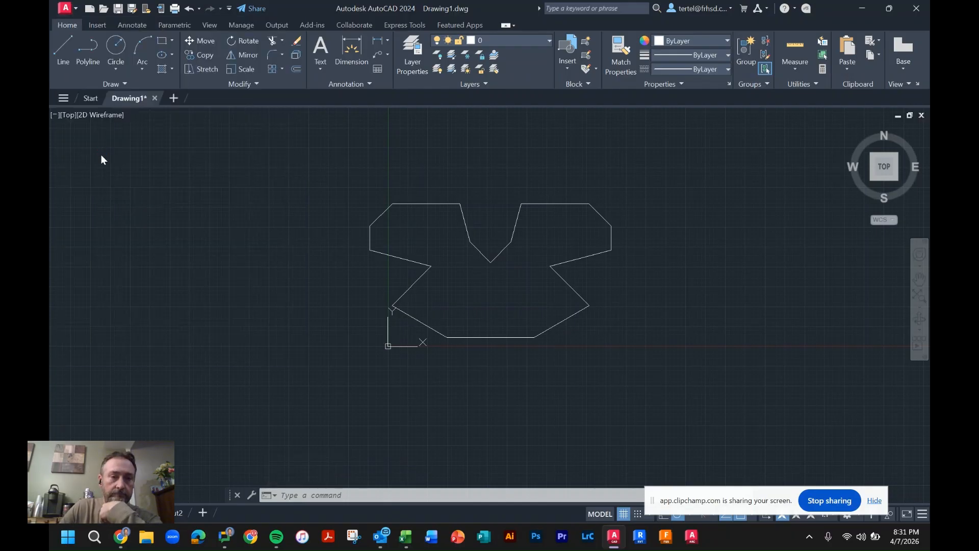
{"action": "key", "text": "ctrl+shift+s"}
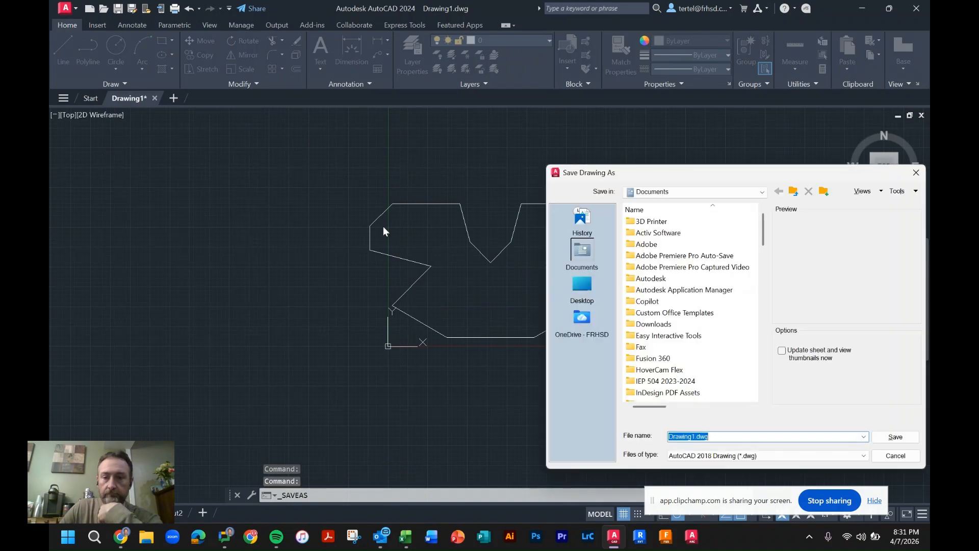
{"action": "left_click", "coordinate": [725, 456]}
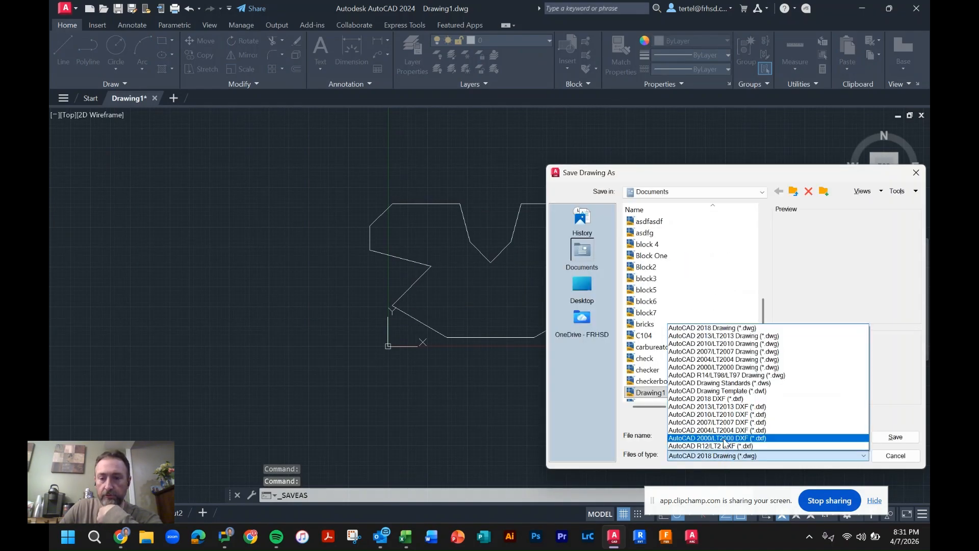
{"action": "left_click", "coordinate": [725, 422]}
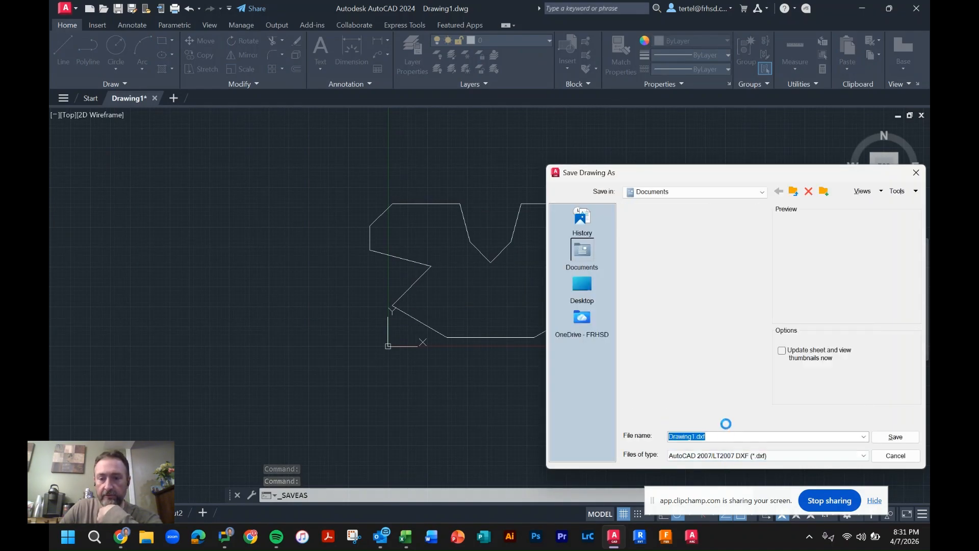